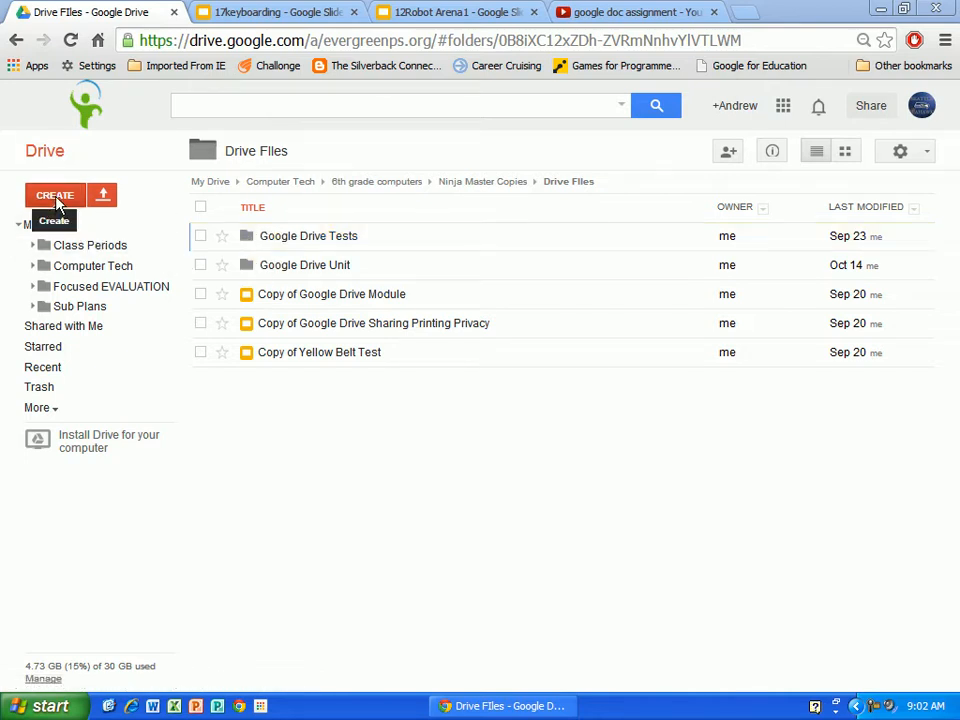
Step: Create a new Google document in the Drive FIles folder and rename it "Partner Questions"
left_click(55, 196)
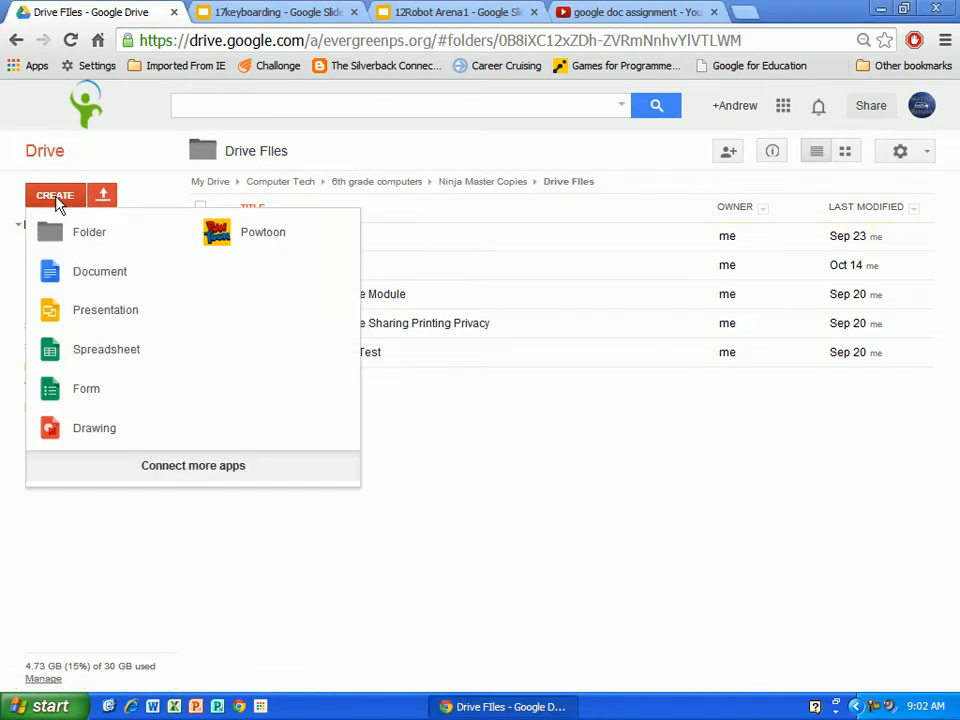
left_click(92, 281)
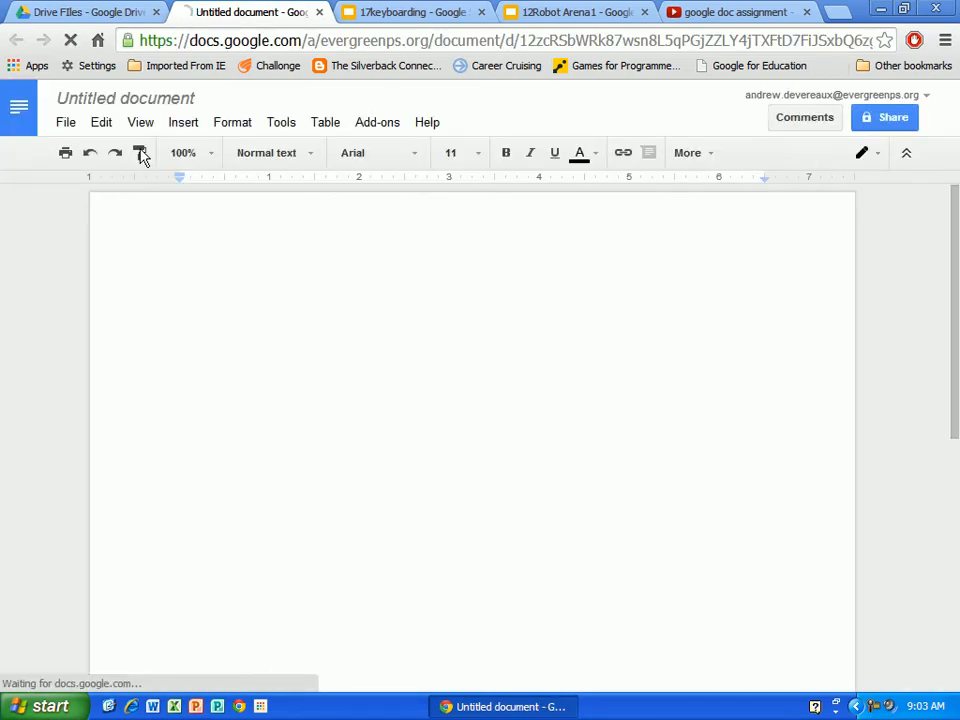
left_click(184, 100)
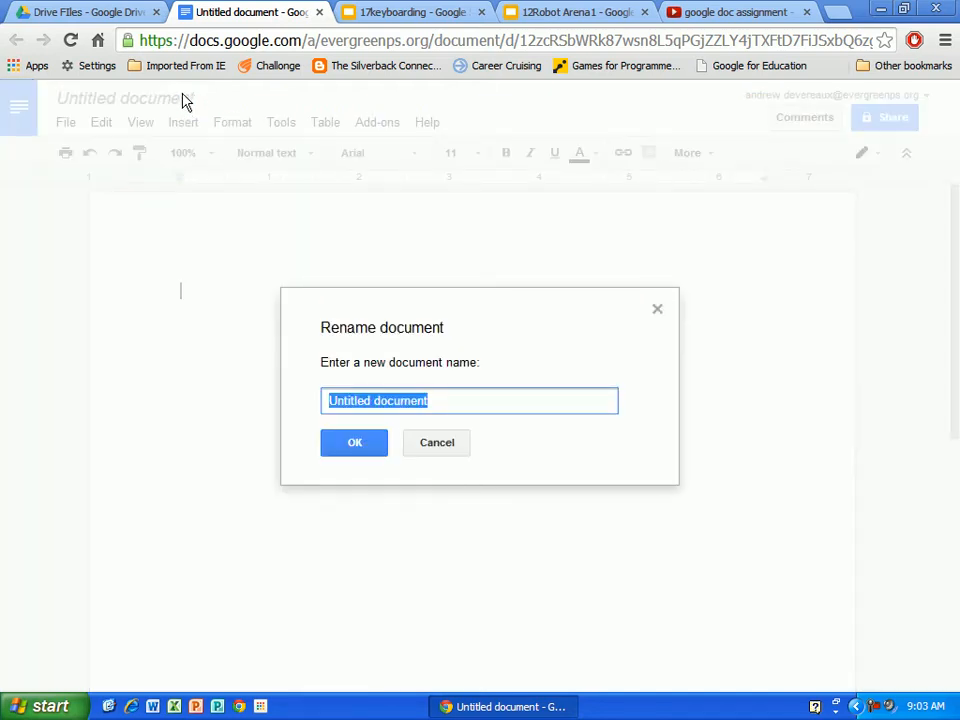
type("Pas")
key("BackSpace")
type("rtner Questions")
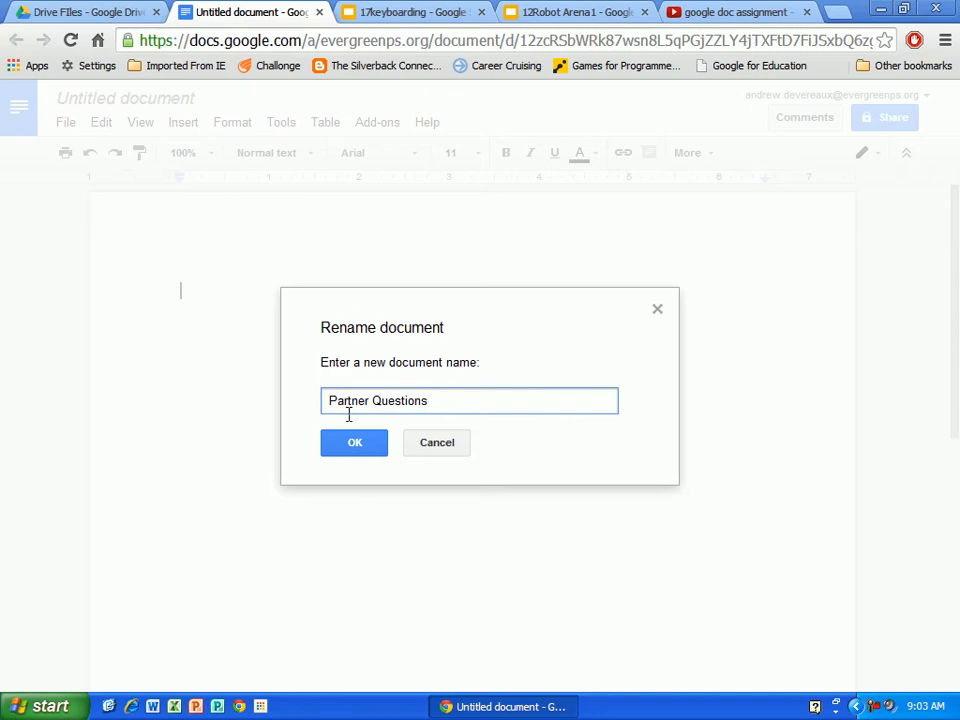
left_click(357, 444)
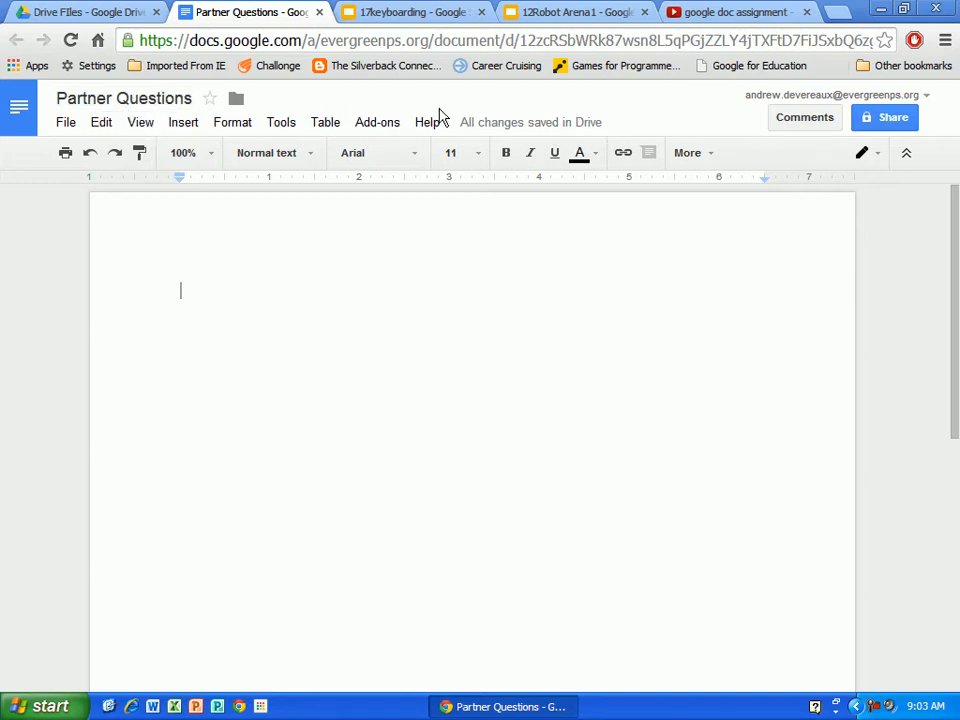
Step: Insert a page header and enter the author's full name on its first line
mouse_move(493, 136)
left_click(183, 125)
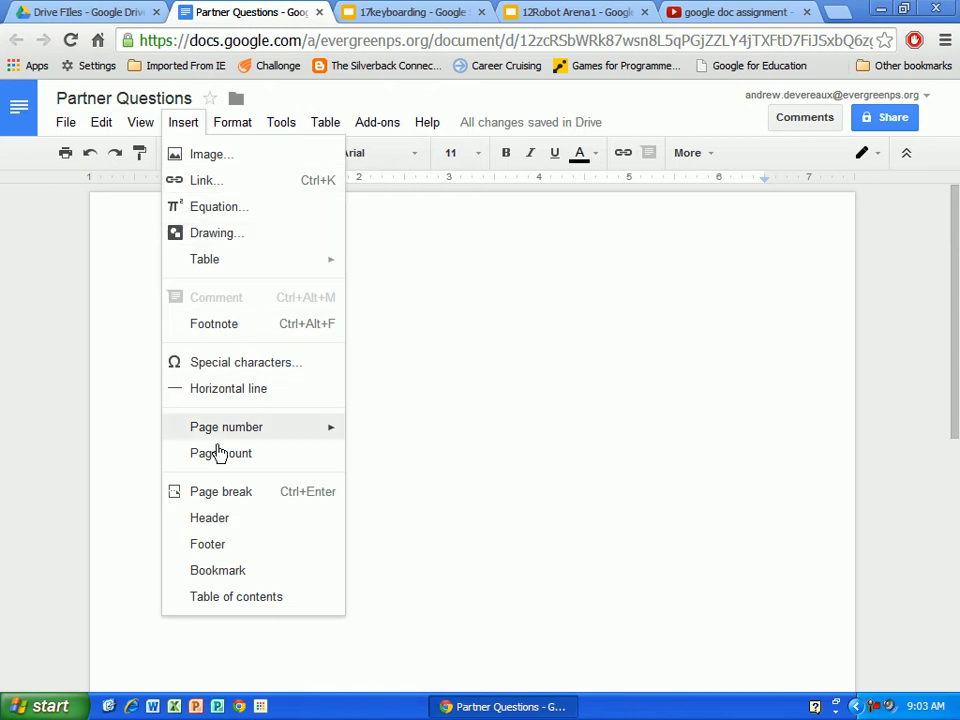
left_click(231, 518)
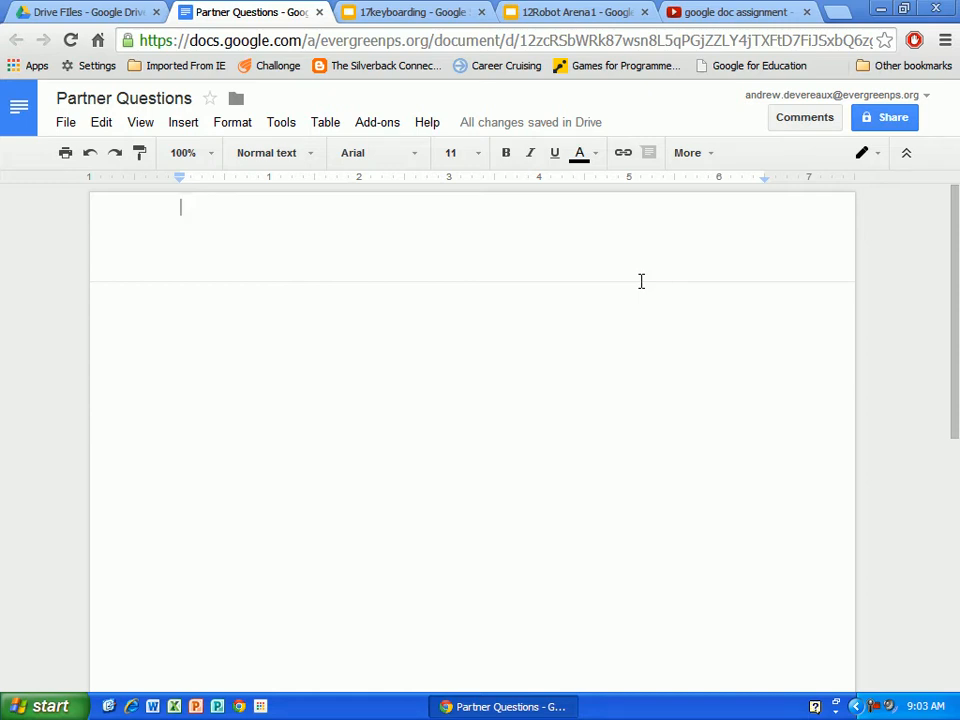
type("Andy Devereaux")
key("Return")
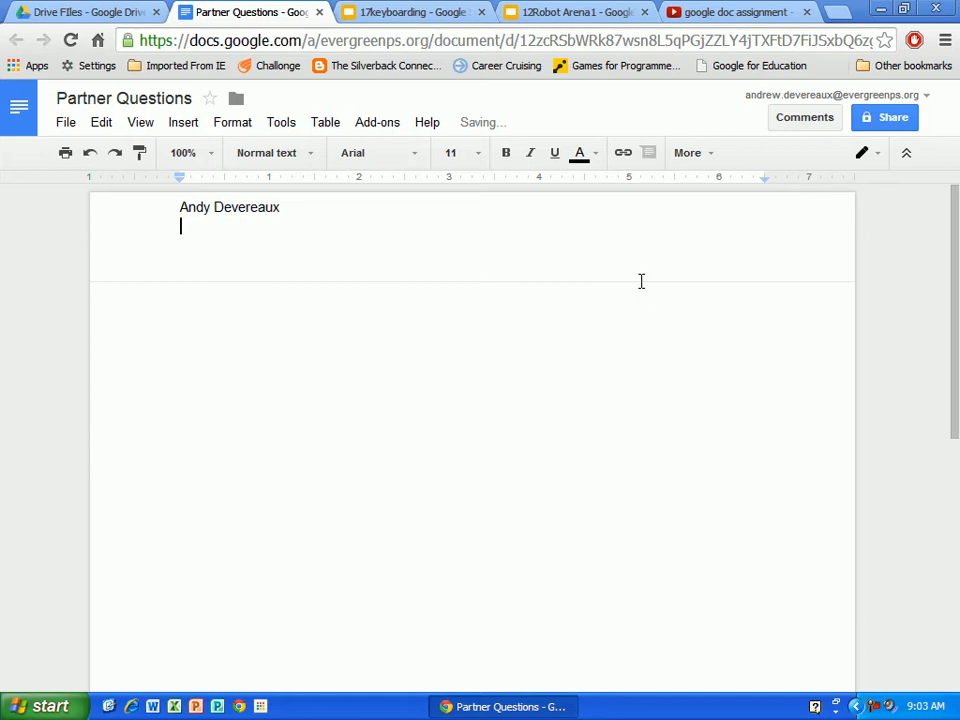
Step: Add the lines "Partner Questions" and "Today's Date" below the author's name in the header
type("Pare")
key("BackSpace")
type("tner Qu")
key("BackSpace")
type("Questions")
key("Return")
type("Today")
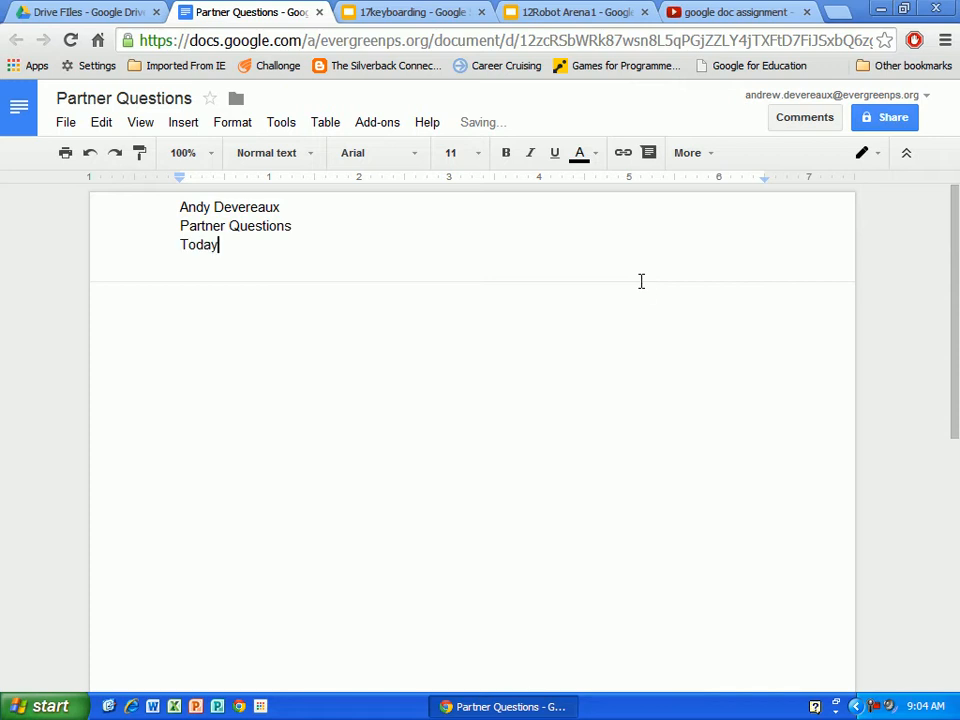
type("'s Date")
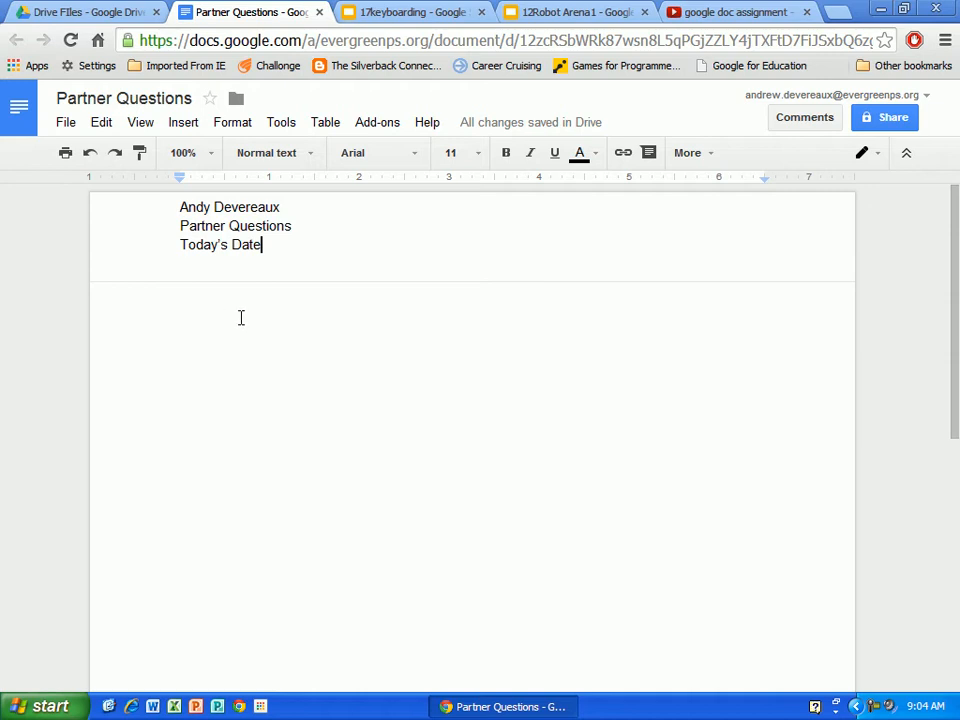
Step: Write the question "What is your favorite food?" in the document body, followed by a blank line
key("Return")
key("Return")
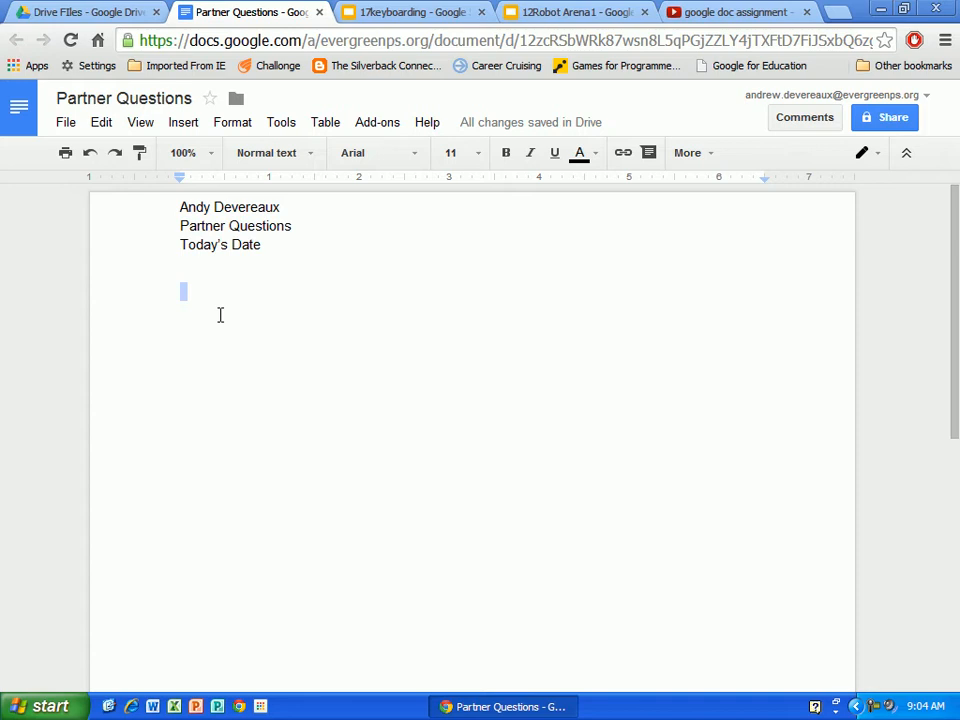
type("What is y")
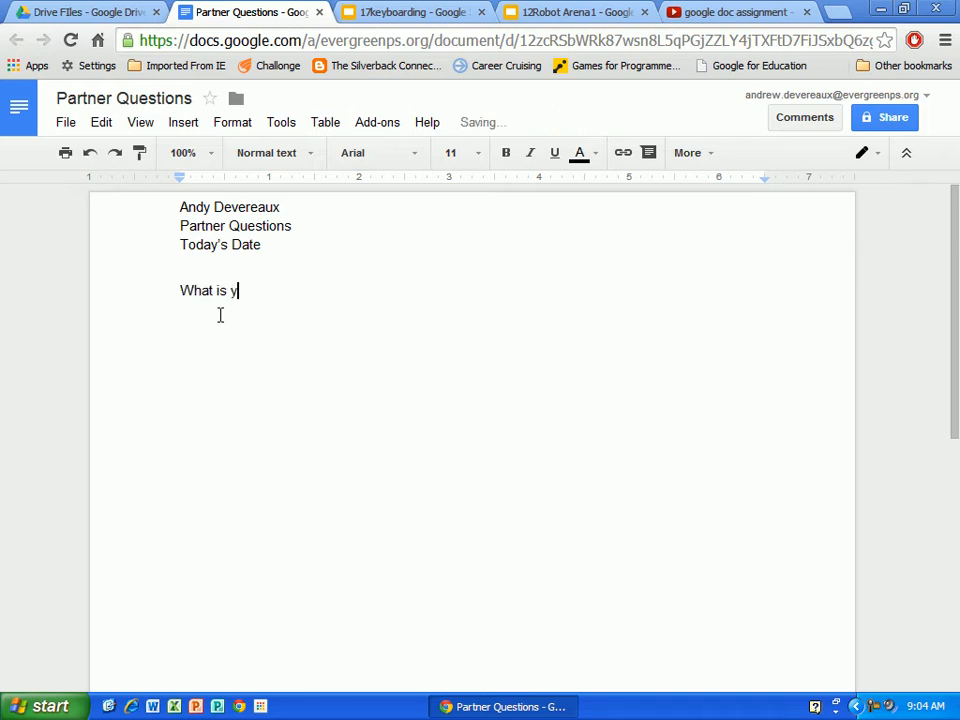
type("our favorite food?")
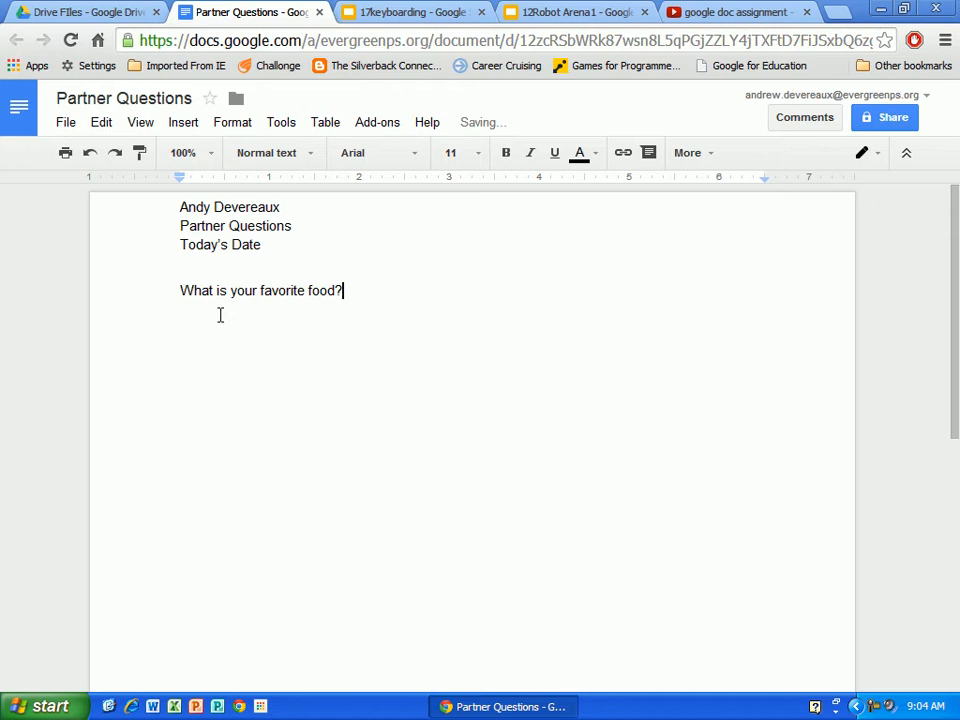
key("Return")
key("Return")
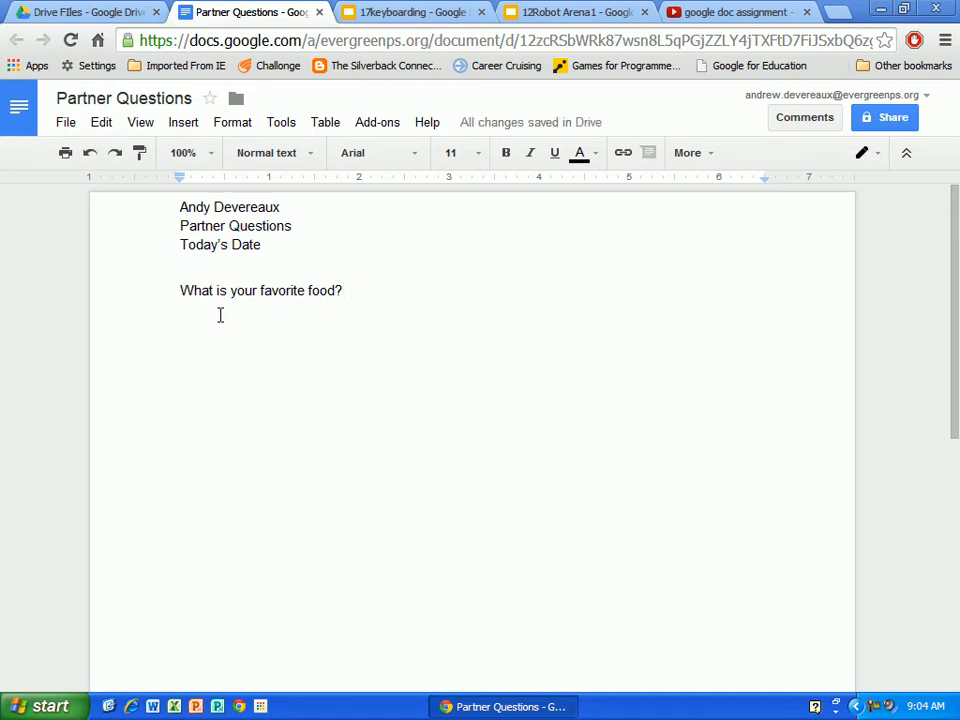
Step: Add the questions "What is your favorite movie?" and "What is your favorite class at Frontier?", separated by a blank line
type("What is your ")
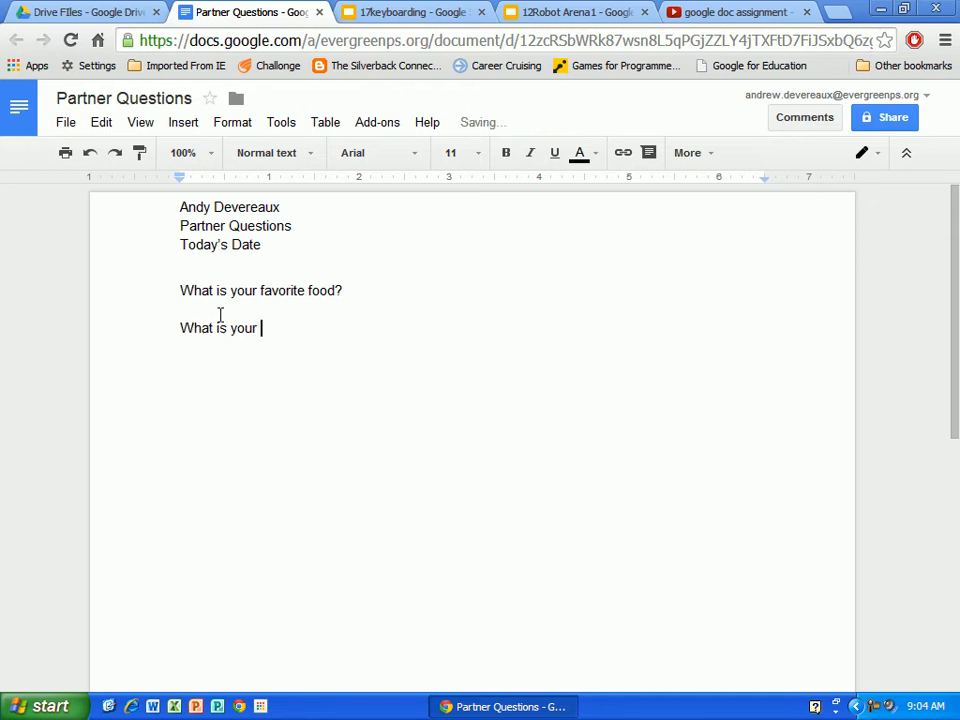
type("favorite movie?")
key("Return")
key("Return")
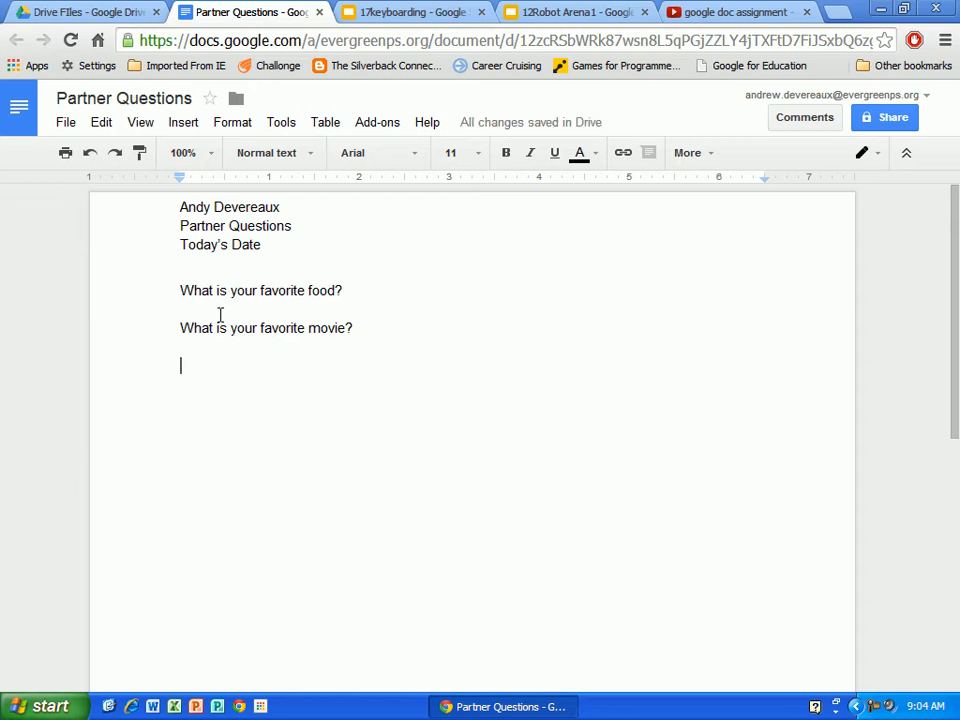
type("What is your ")
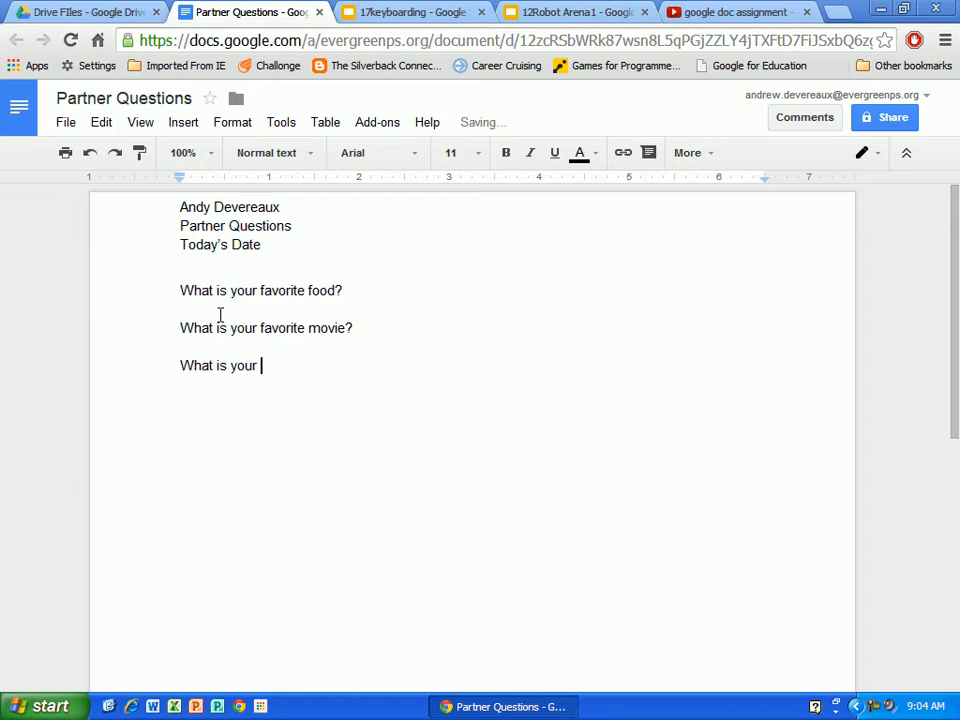
type("favorite class at Frontier?")
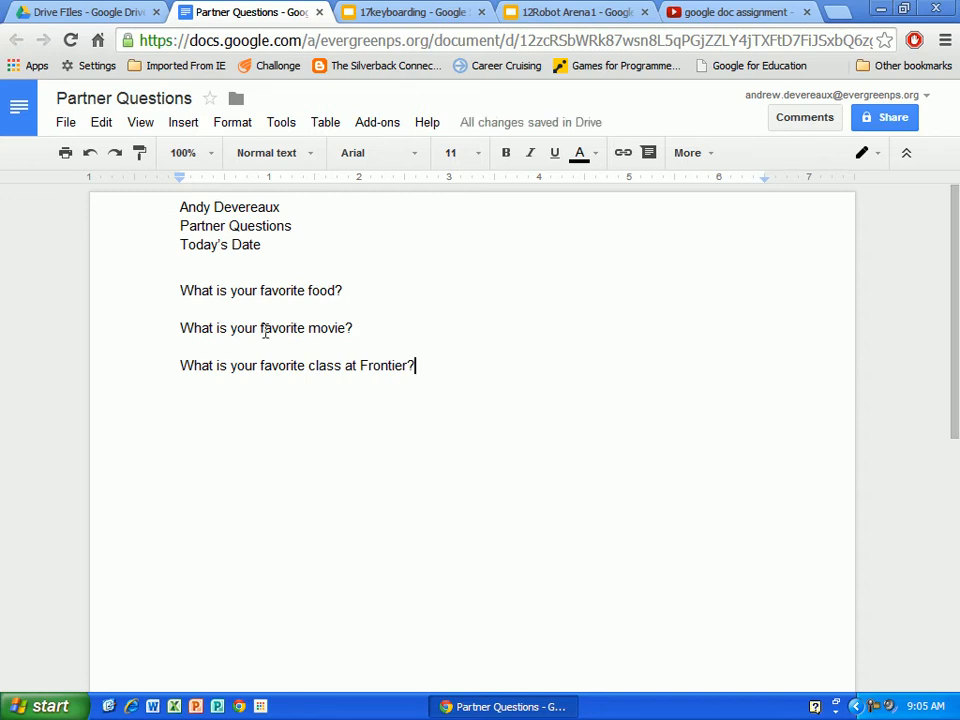
Step: Format the three questions as a numbered list and remove the numbers from the blank lines between them
left_click_drag(176, 290, 452, 370)
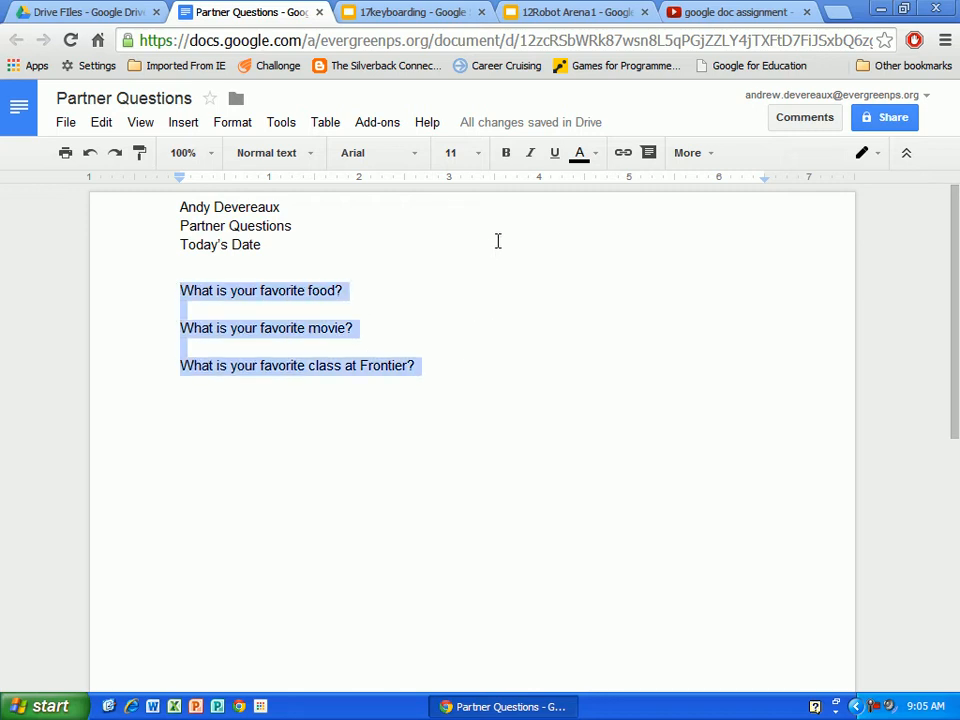
left_click(710, 158)
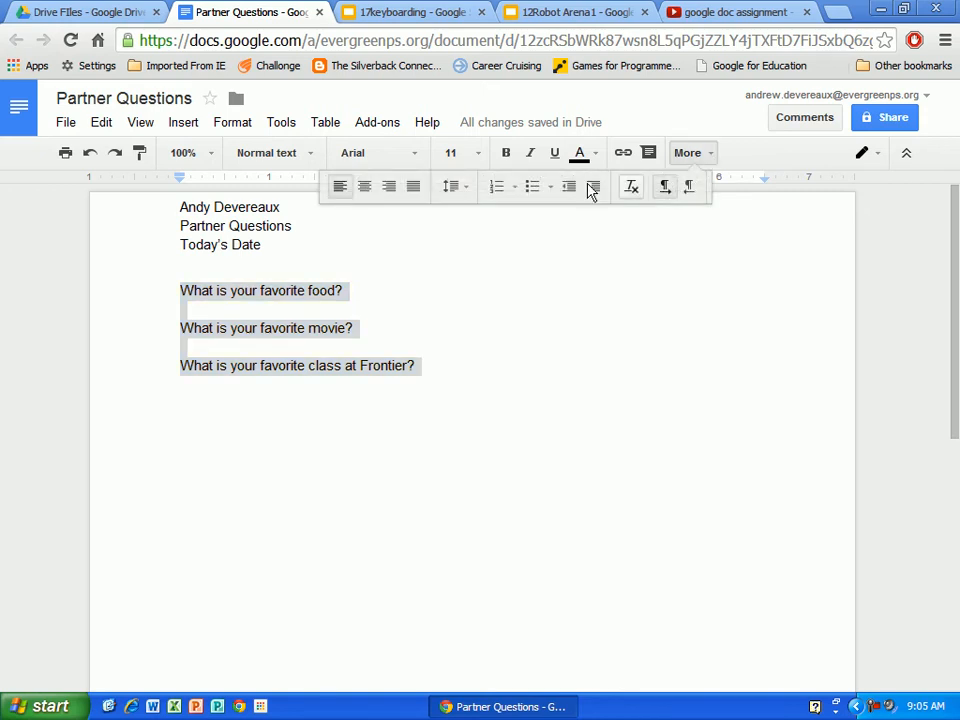
left_click(499, 189)
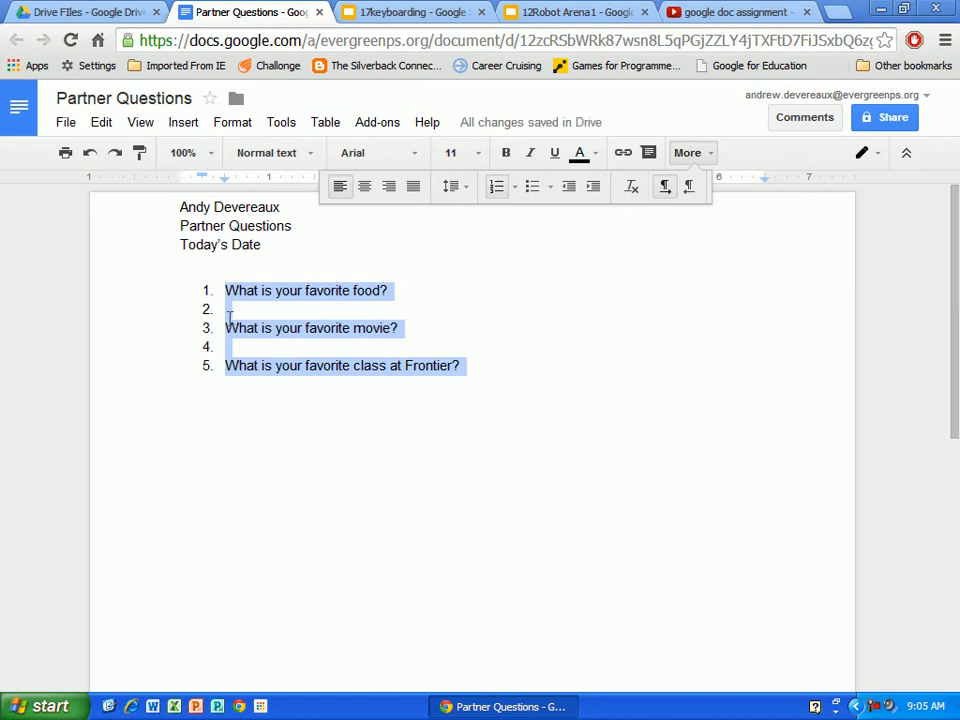
left_click(230, 309)
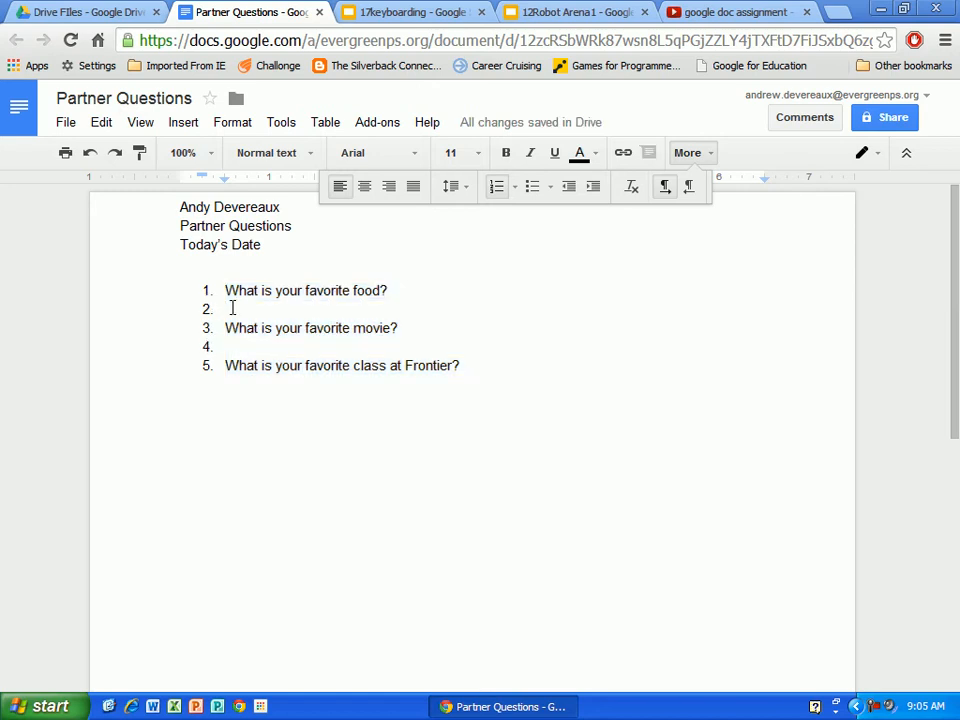
key("BackSpace")
left_click(224, 346)
key("BackSpace")
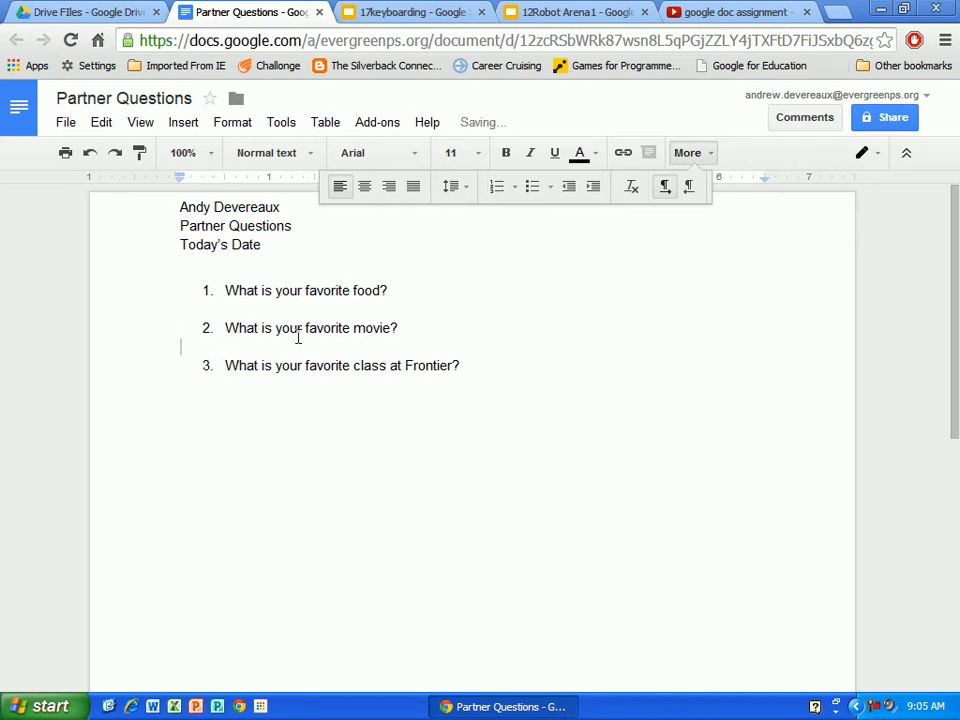
Step: Make the three numbered questions bold and set their font to Droid Serif
left_click_drag(470, 365, 189, 293)
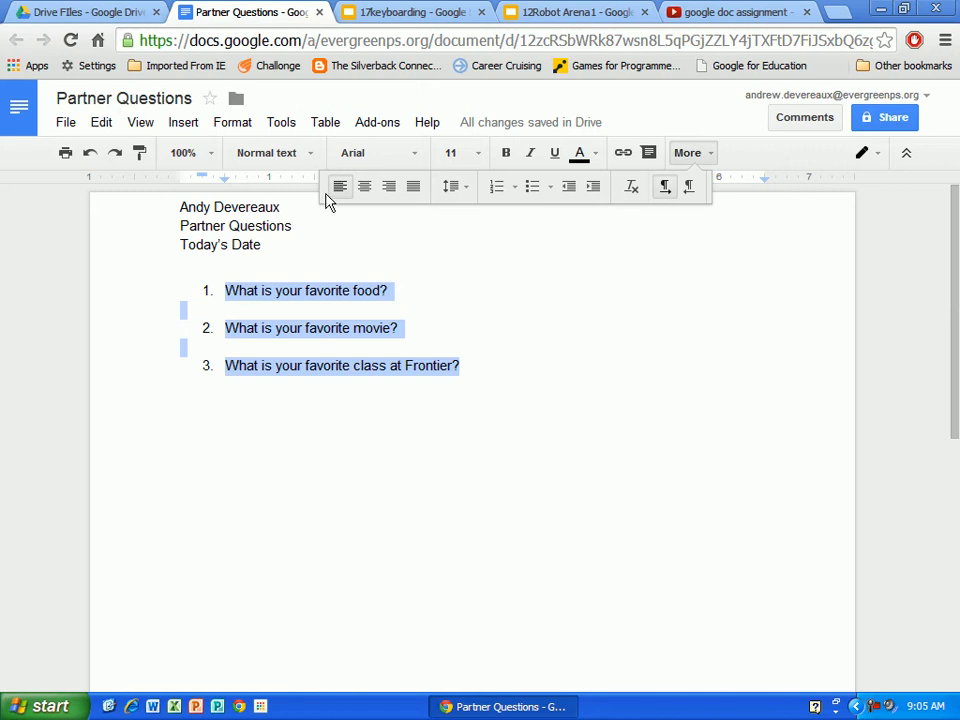
left_click(507, 160)
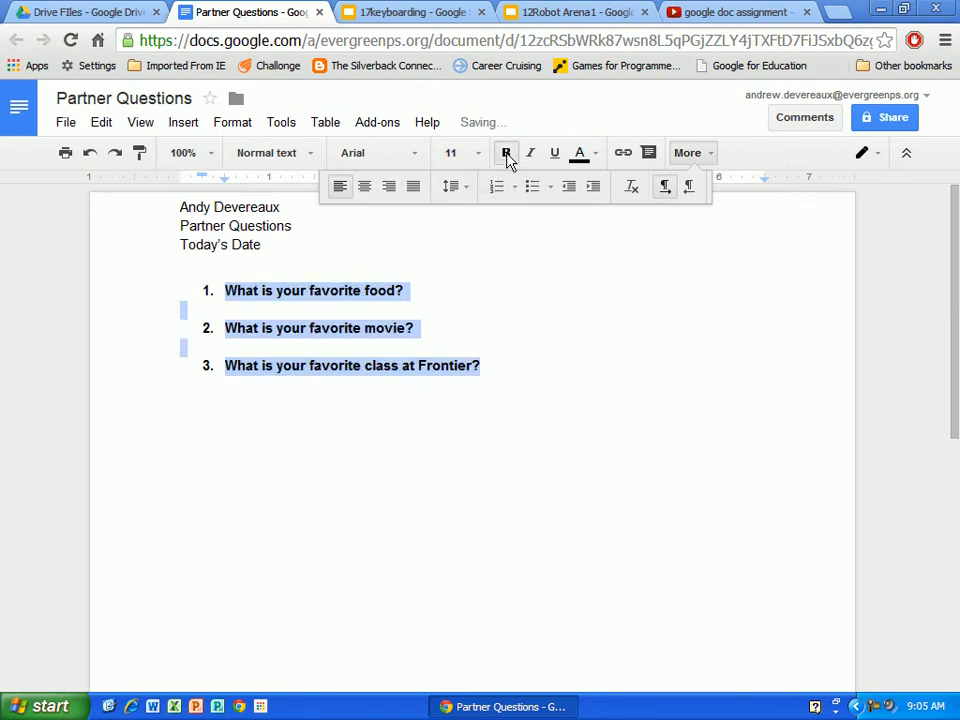
left_click(421, 161)
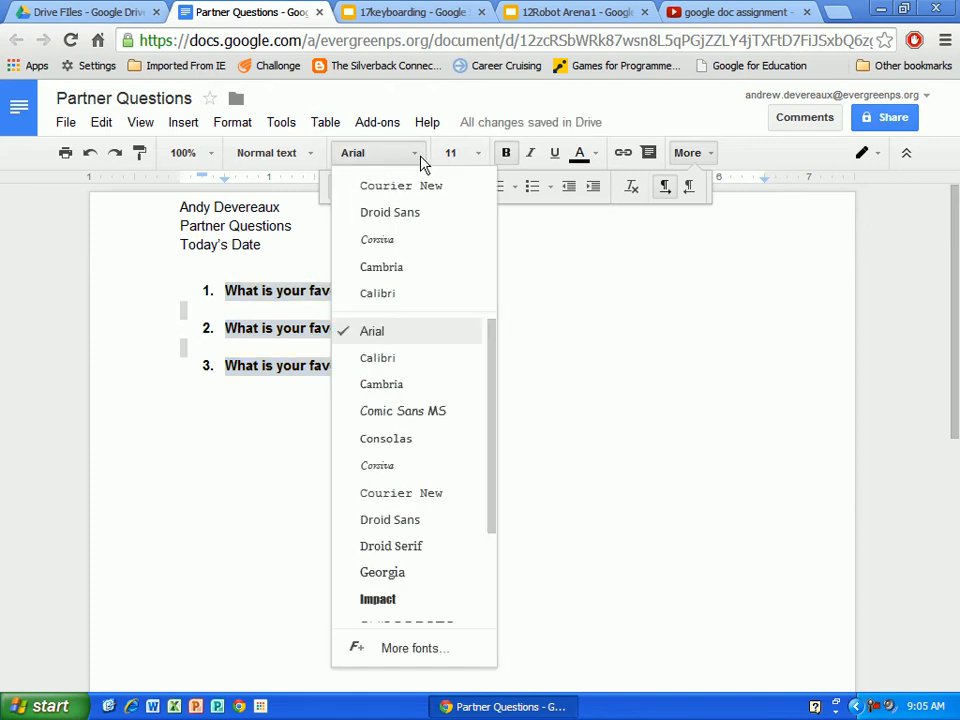
left_click(400, 556)
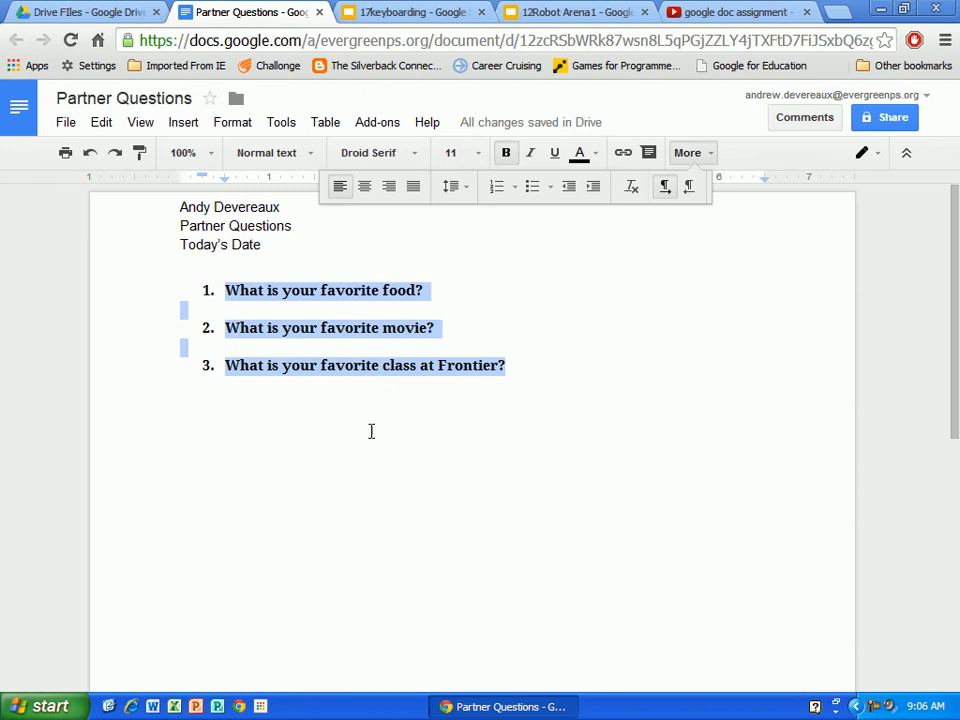
left_click(441, 405)
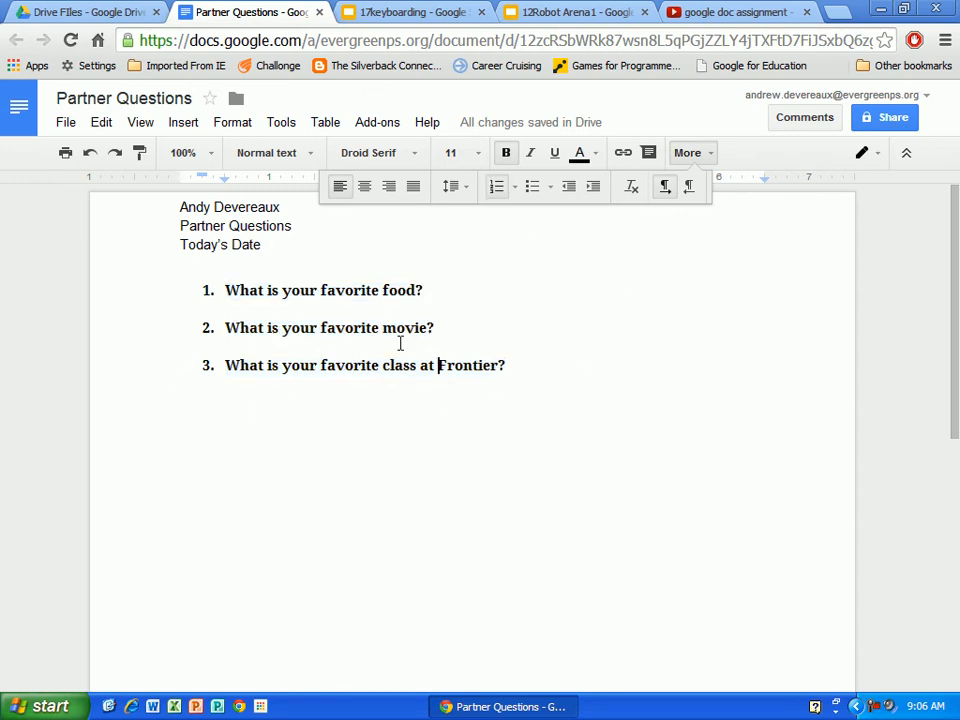
Step: Share the document with the partner by entering their e-mail address, granting "Can edit" access, and send the invitation
left_click(886, 120)
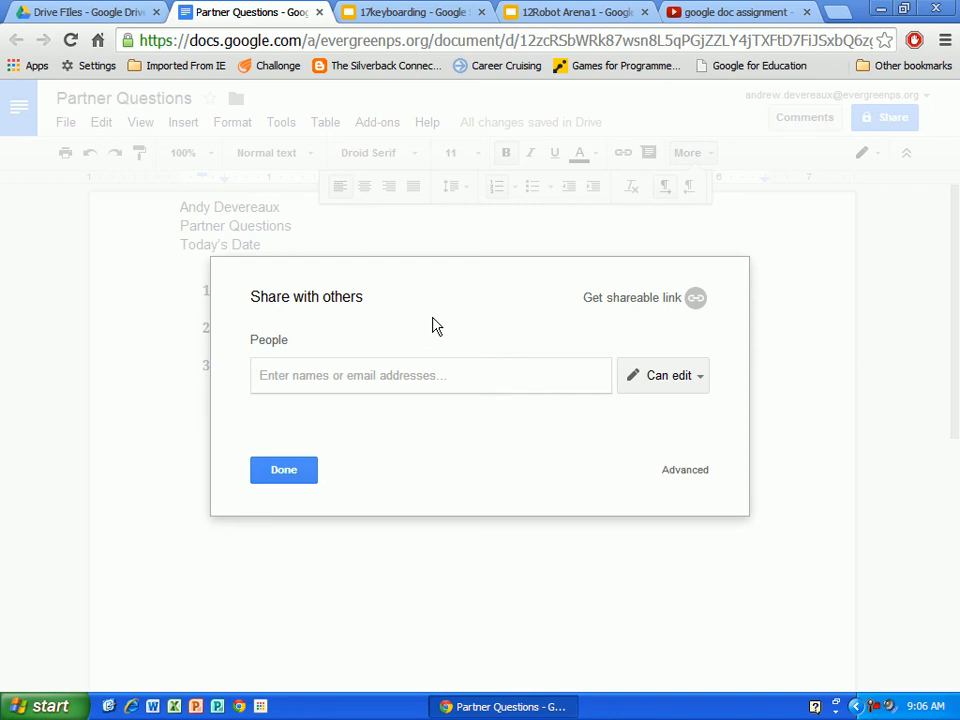
type("andrew")
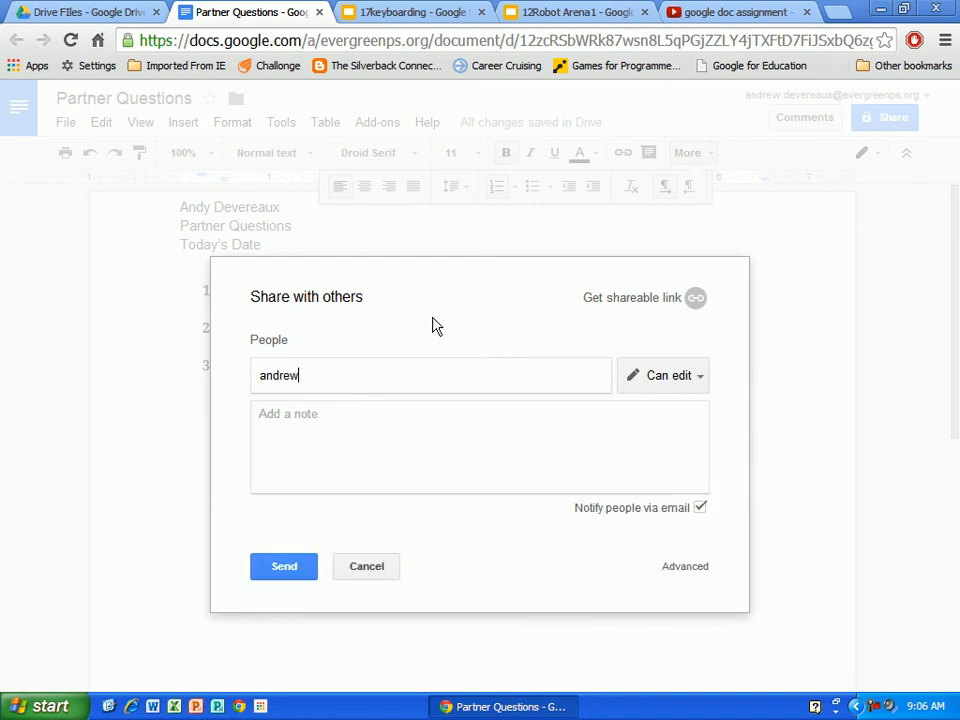
type(".de")
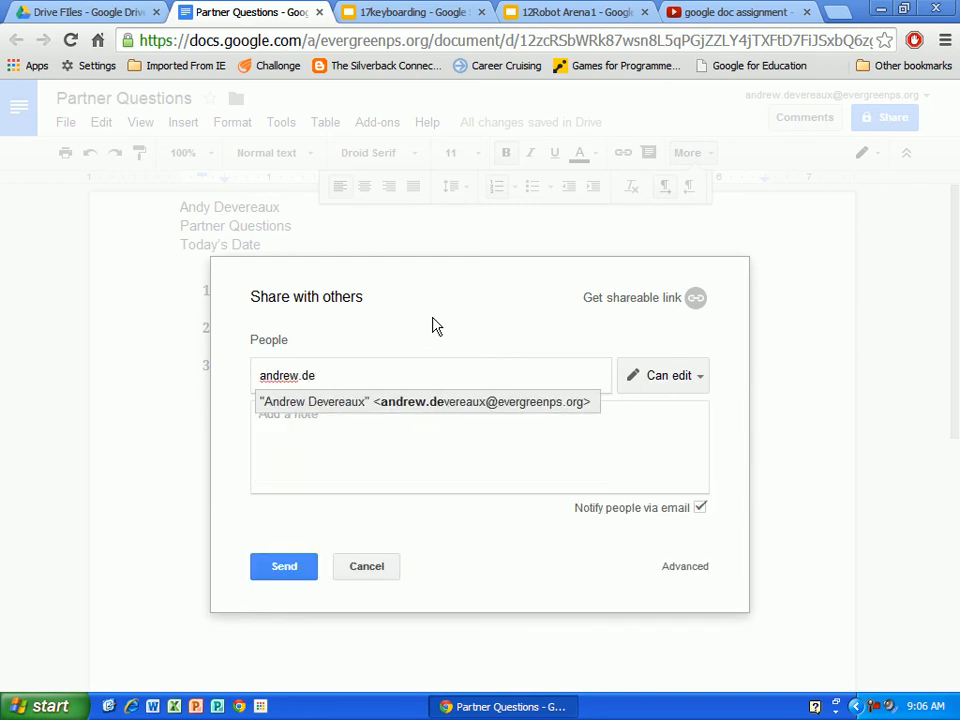
left_click(351, 401)
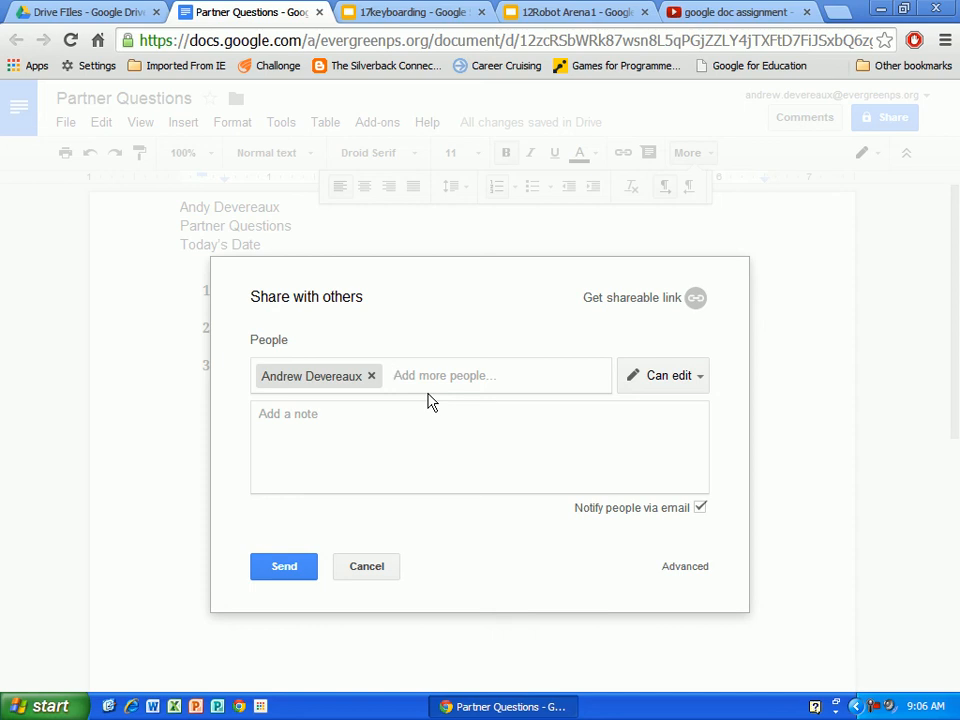
left_click(699, 379)
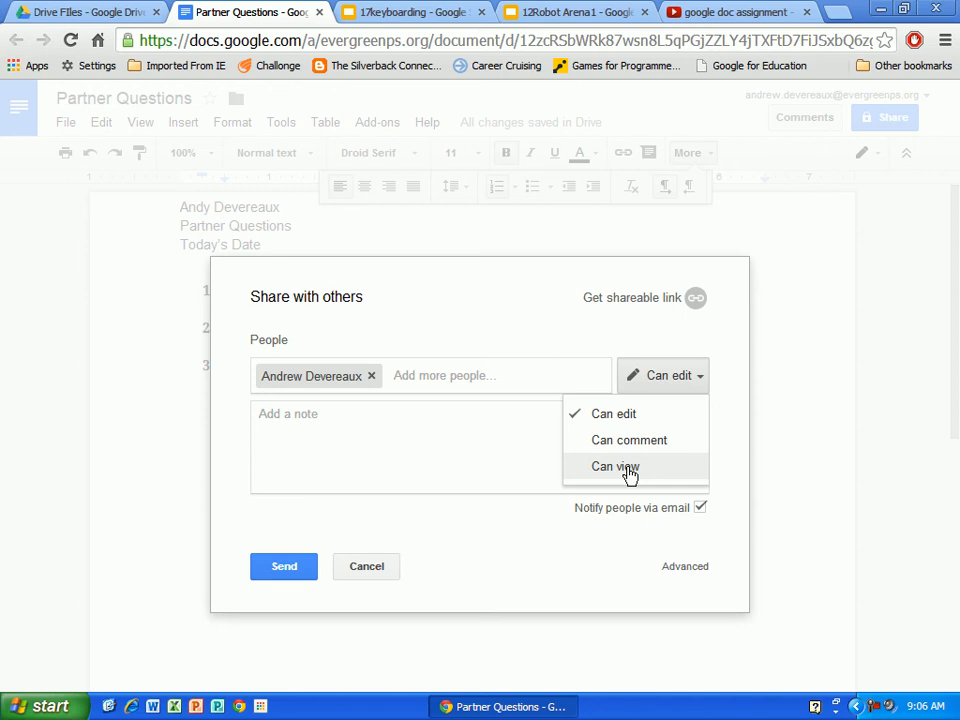
left_click(624, 416)
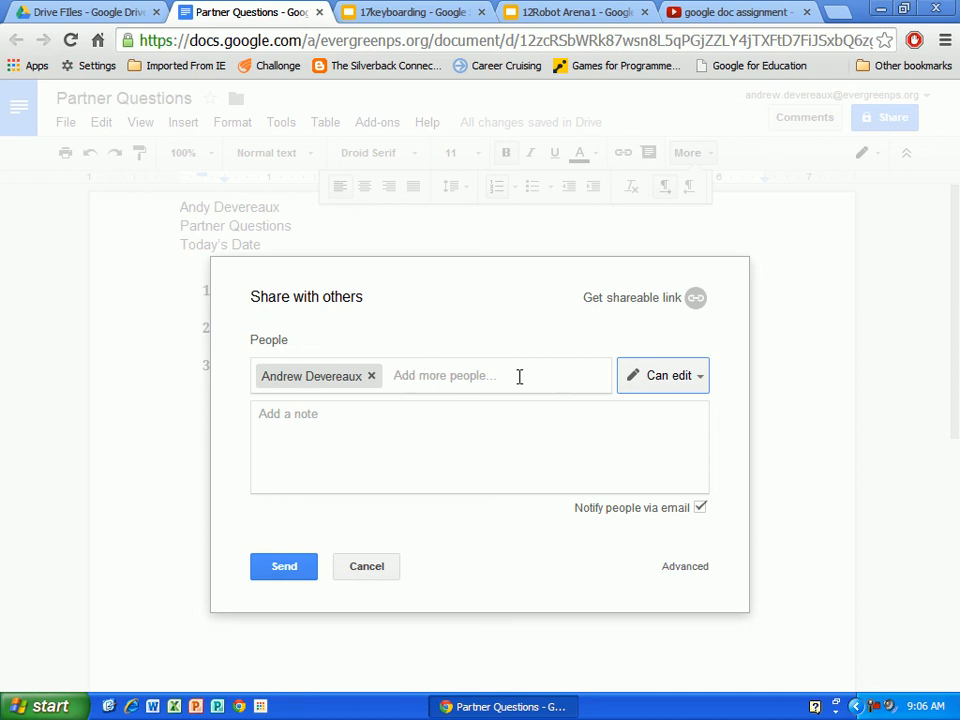
left_click(280, 572)
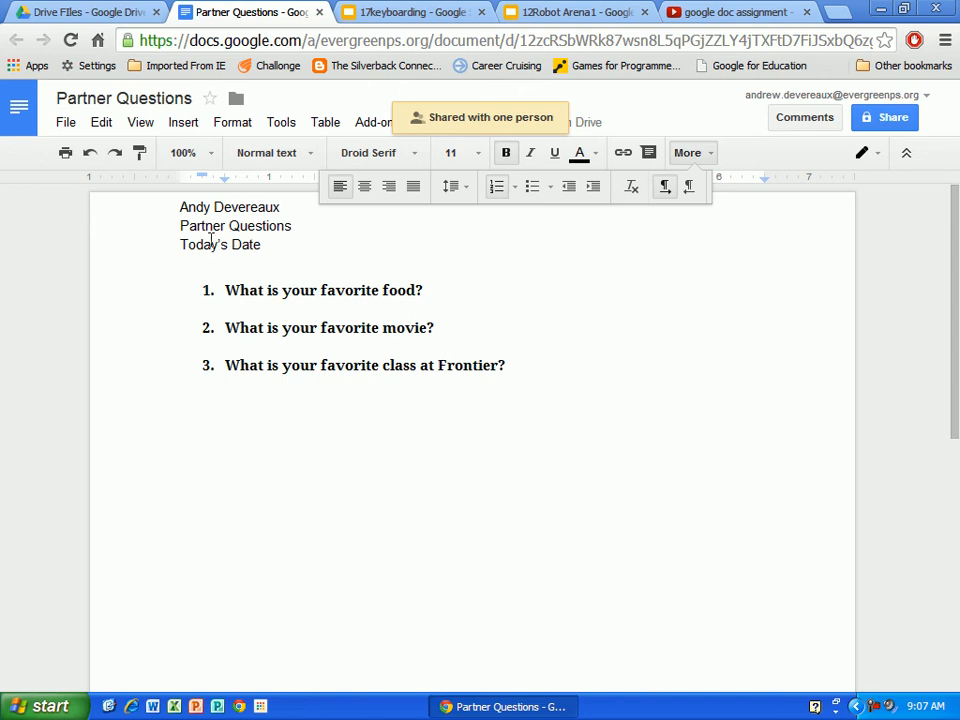
Step: Look through the files shared with the account in Google Drive, then return to the Partner Questions document
left_click(105, 13)
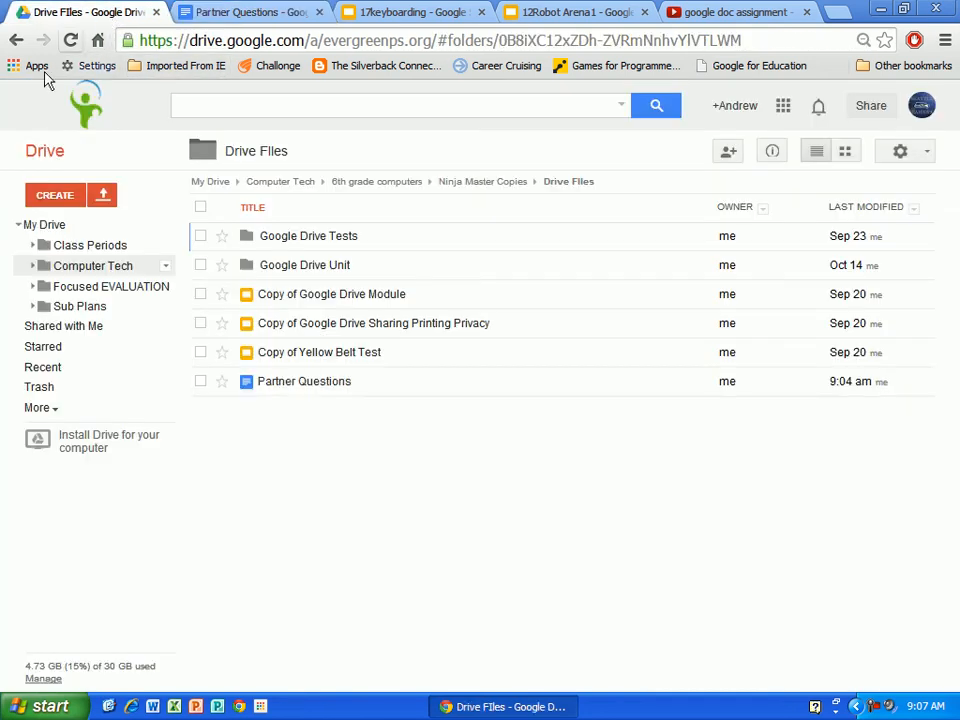
left_click(58, 330)
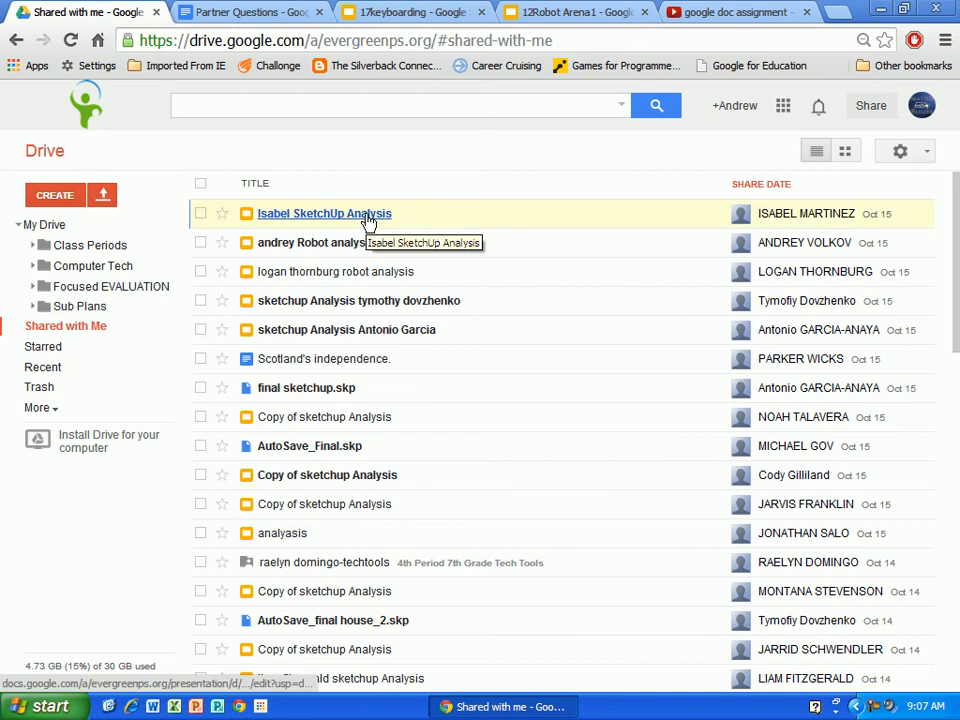
left_click(255, 12)
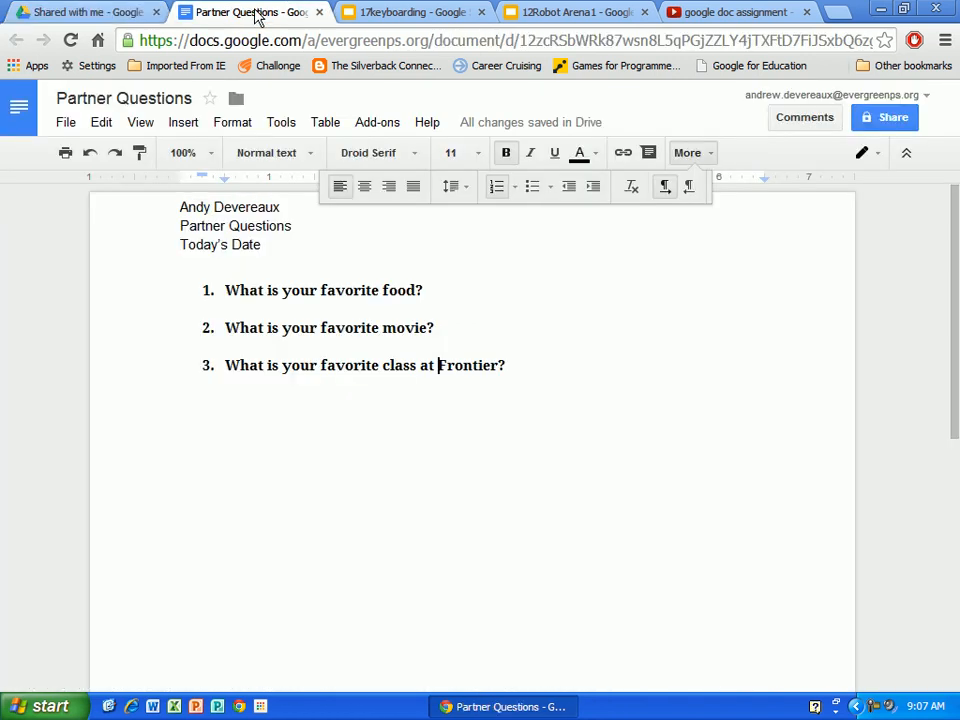
left_click(137, 14)
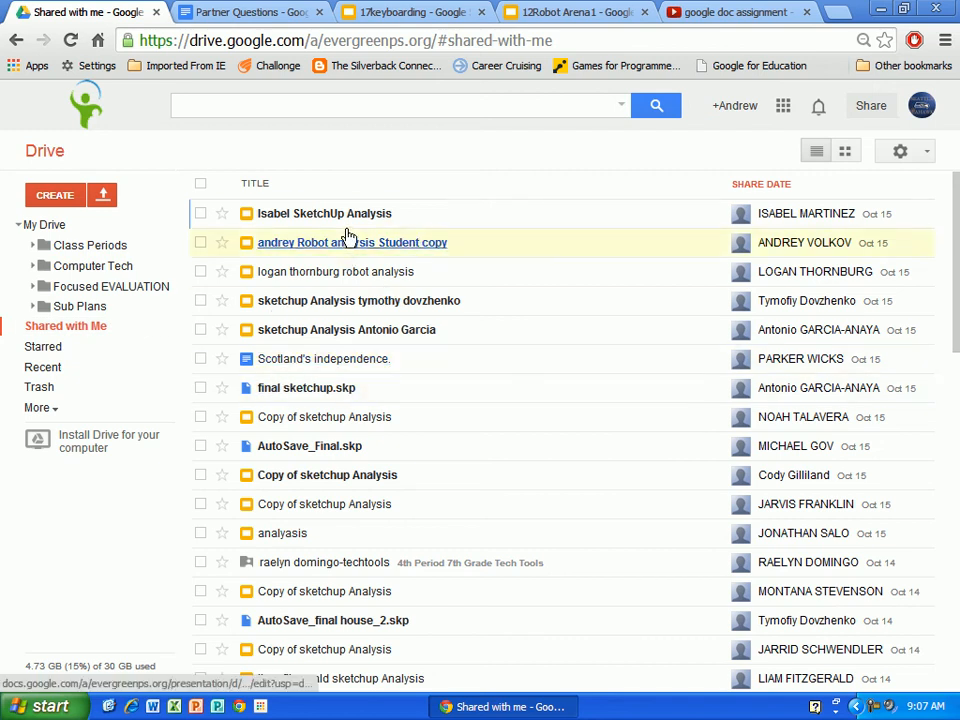
left_click(249, 16)
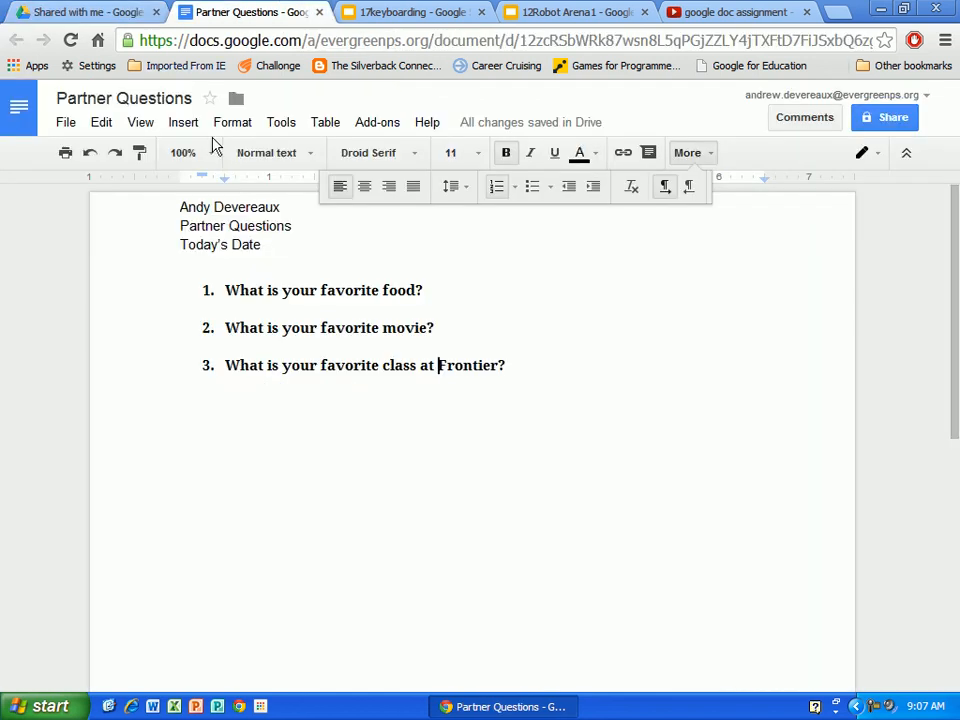
Step: Add an empty, indented sub-item "a." under each of the three numbered questions for the answers
double_click(437, 289)
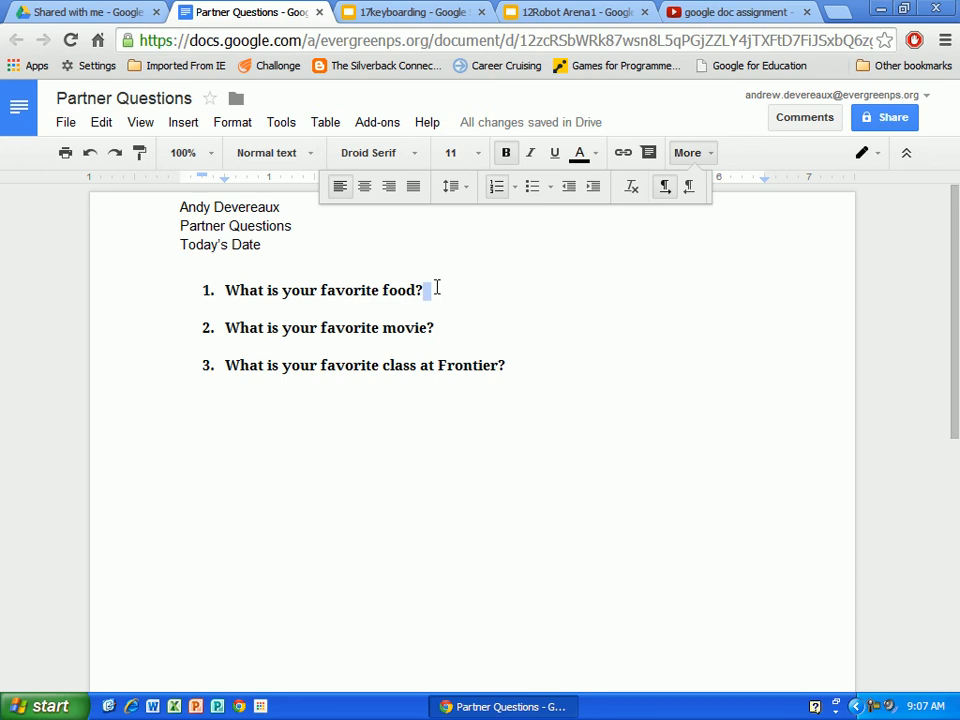
key("Return")
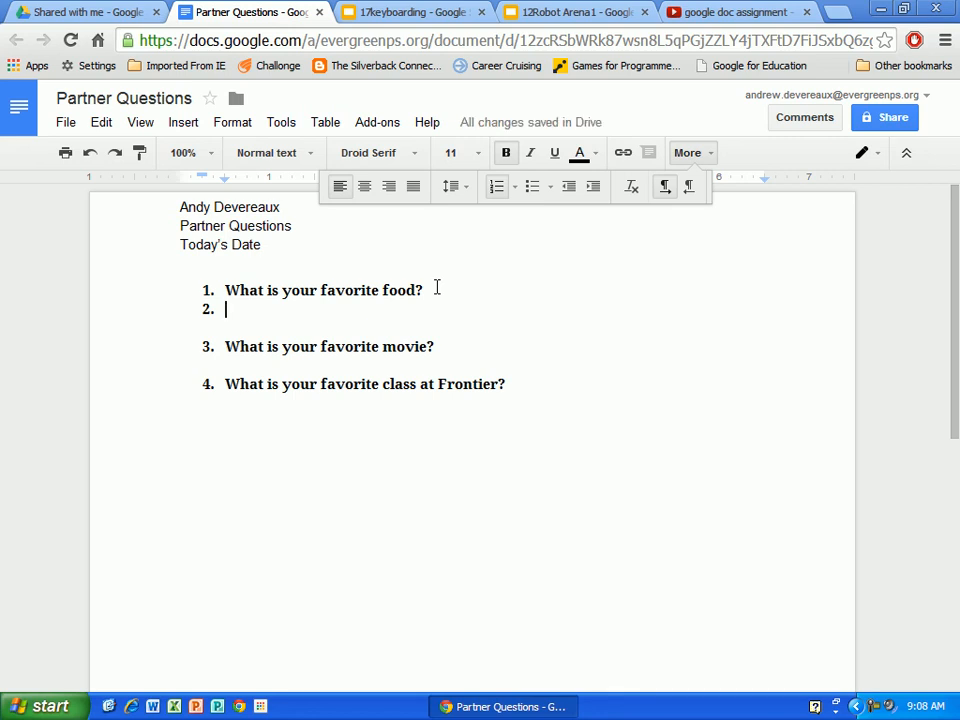
key("Tab")
left_click(446, 346)
key("Return")
key("Tab")
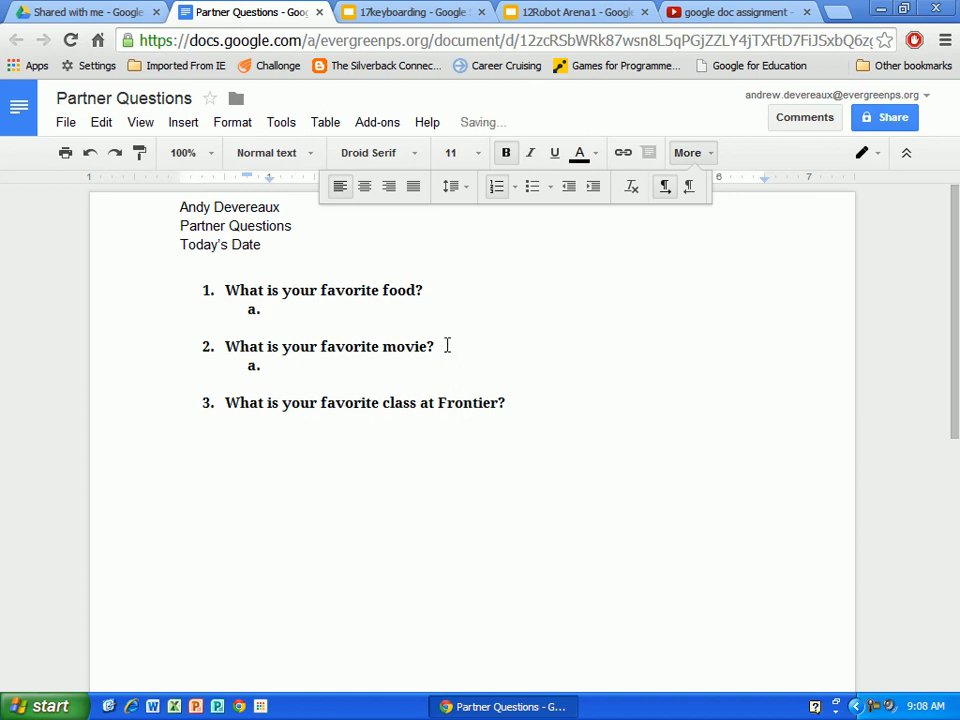
left_click(516, 401)
key("Return")
key("Tab")
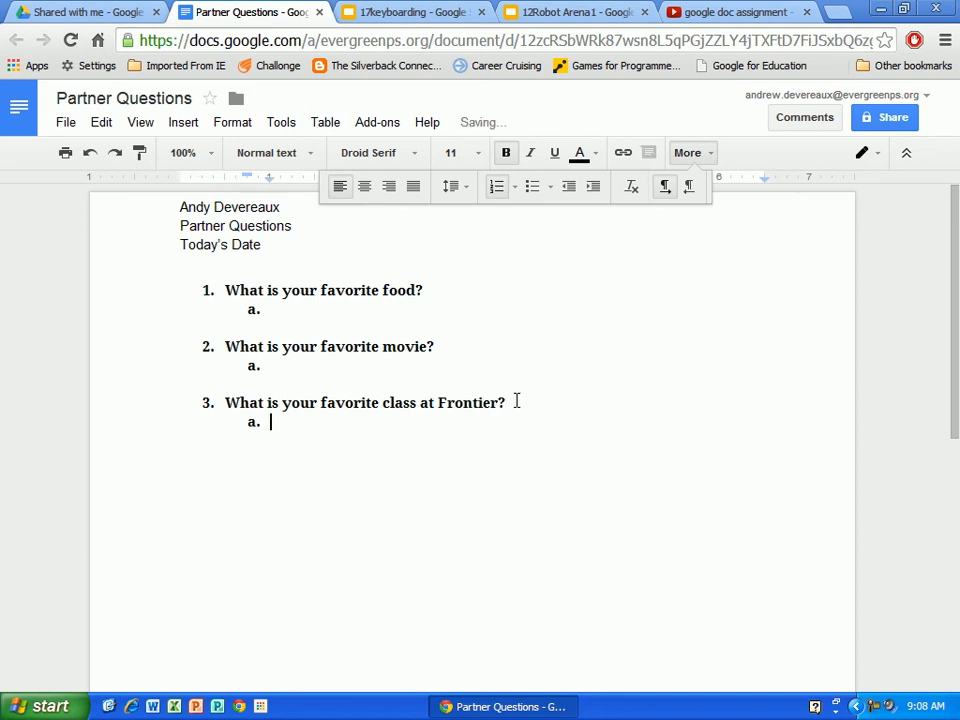